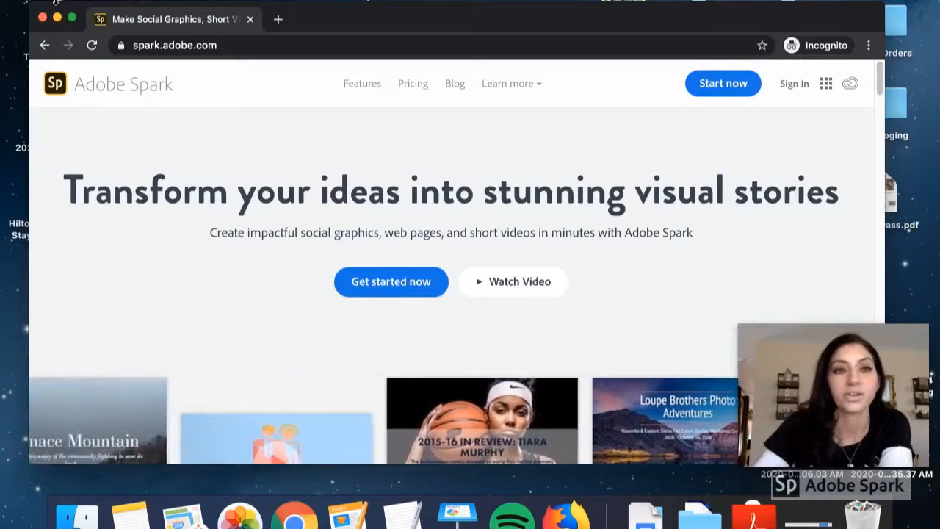
Step: Open the Adobe Spark home page and create a new video project from scratch, without a story template
left_click(196, 46)
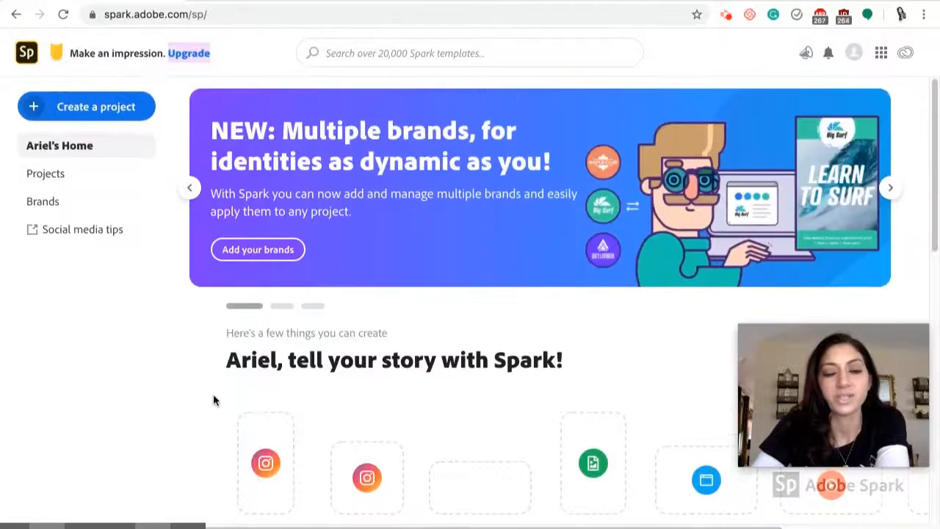
scroll(213, 399, "down", 3)
scroll(213, 400, "down", 1)
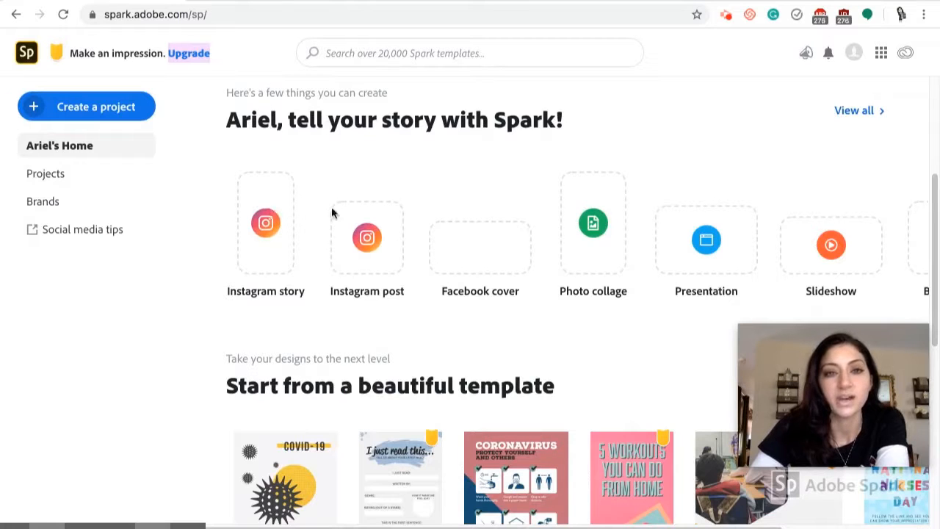
scroll(249, 308, "up", 2)
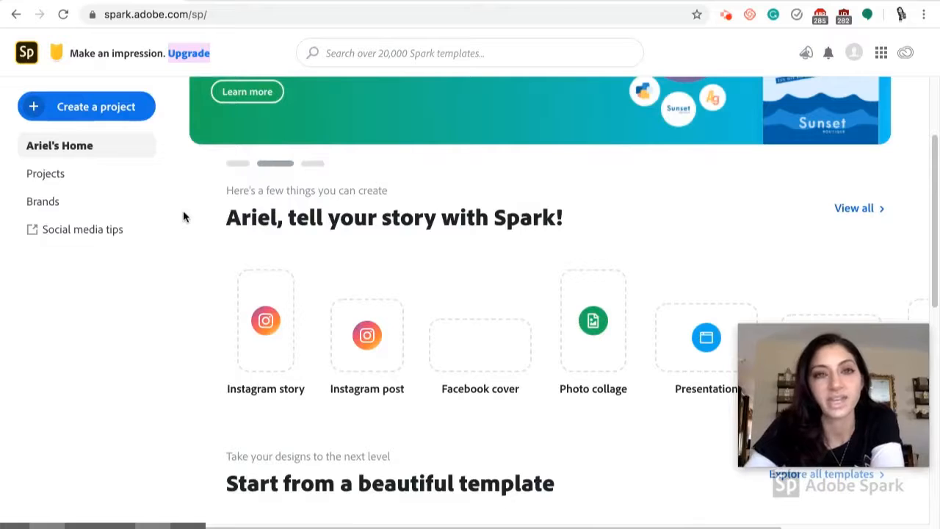
left_click(125, 110)
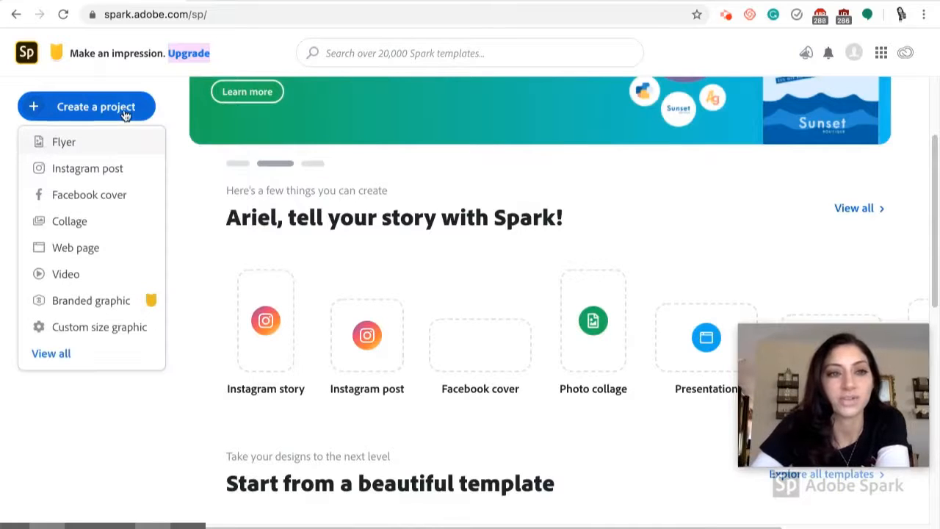
left_click(65, 278)
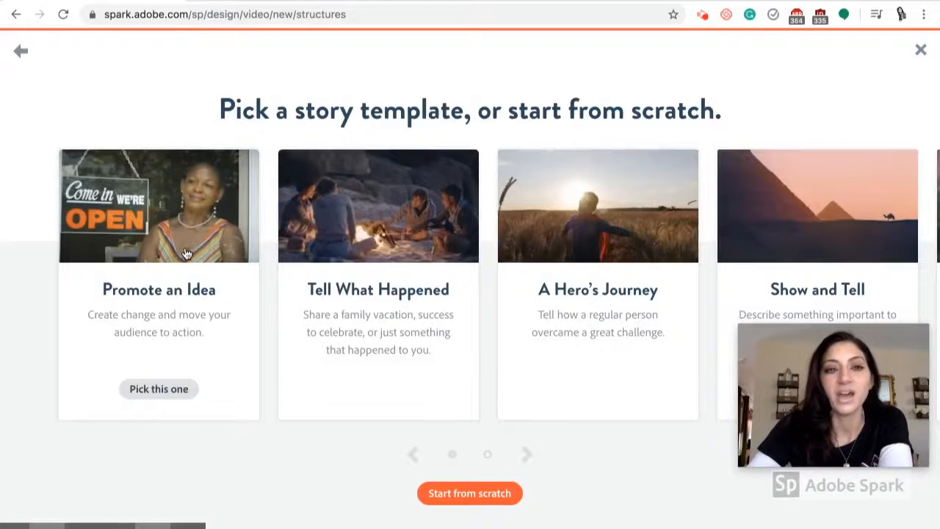
mouse_move(331, 240)
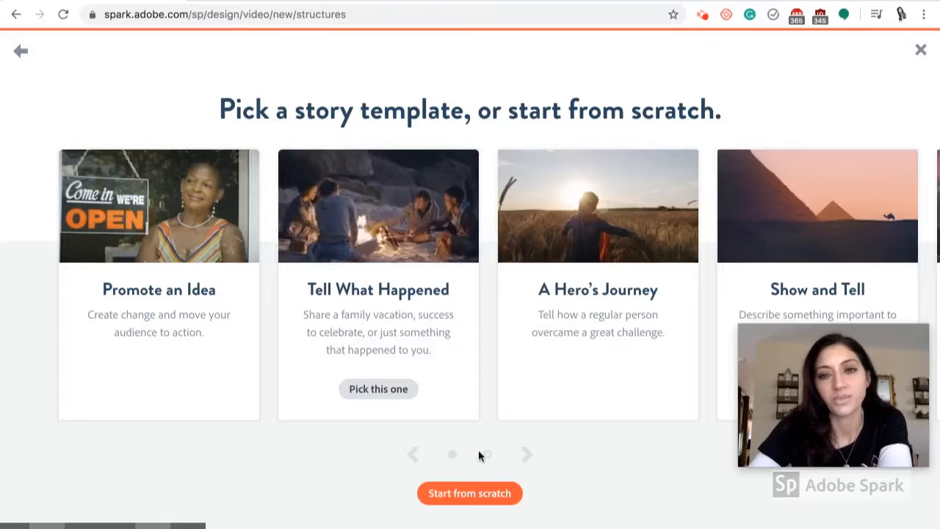
left_click(468, 495)
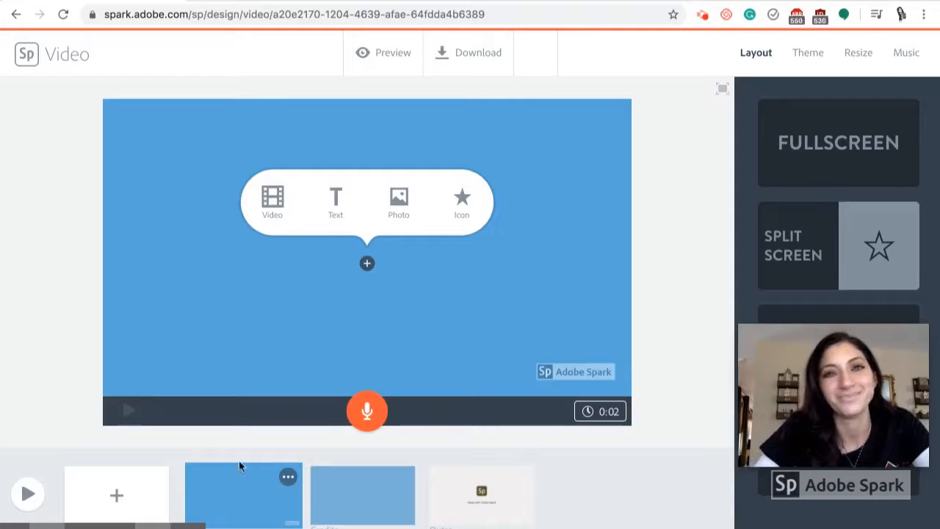
Step: Add a video to the first slide, browsing the computer's folders for the clip file
mouse_move(87, 506)
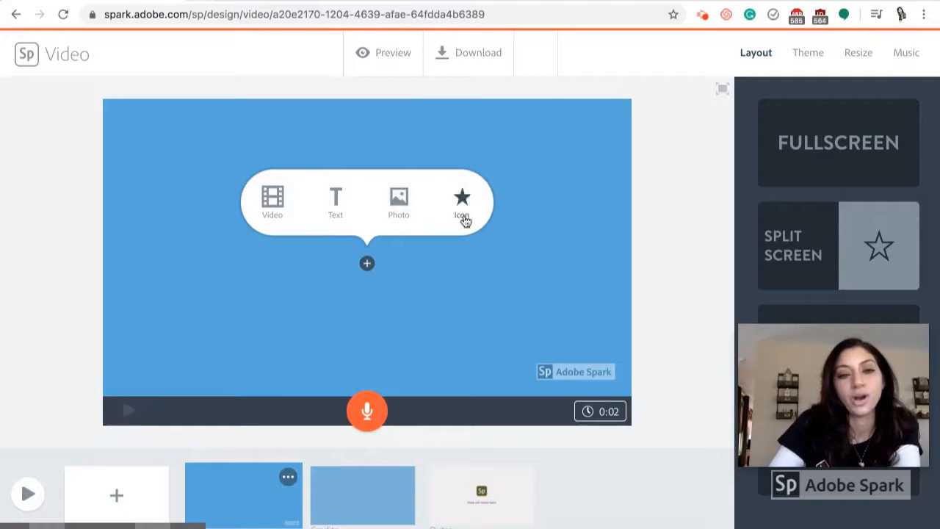
left_click(264, 199)
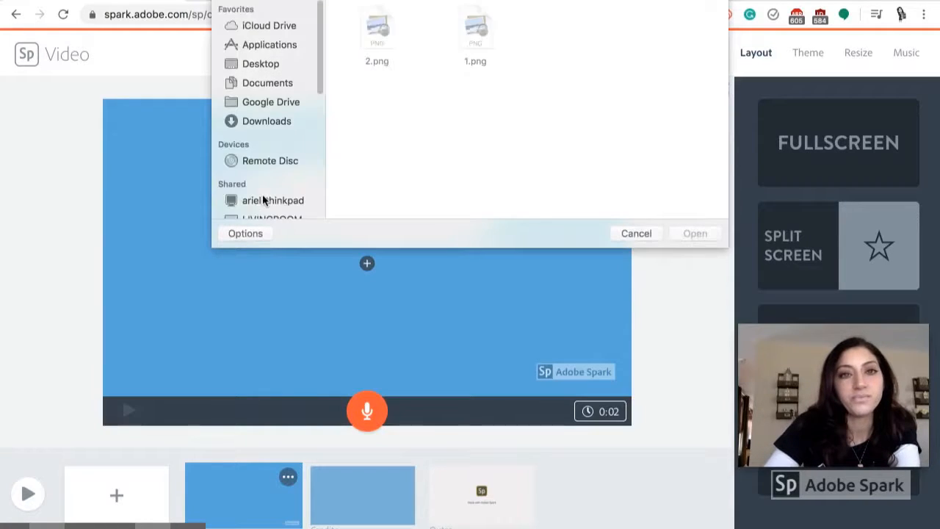
scroll(267, 66, "down", 2)
scroll(267, 67, "down", 5)
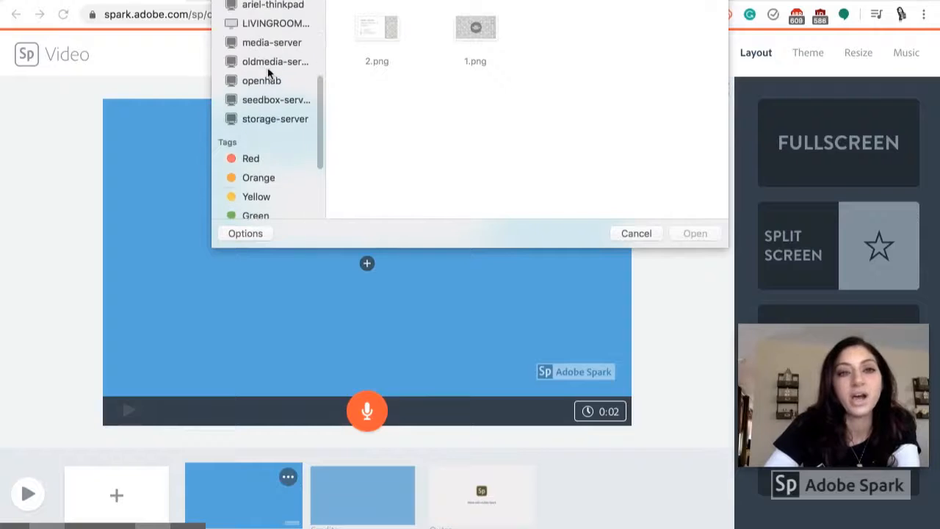
scroll(269, 71, "up", 1)
scroll(269, 70, "up", 3)
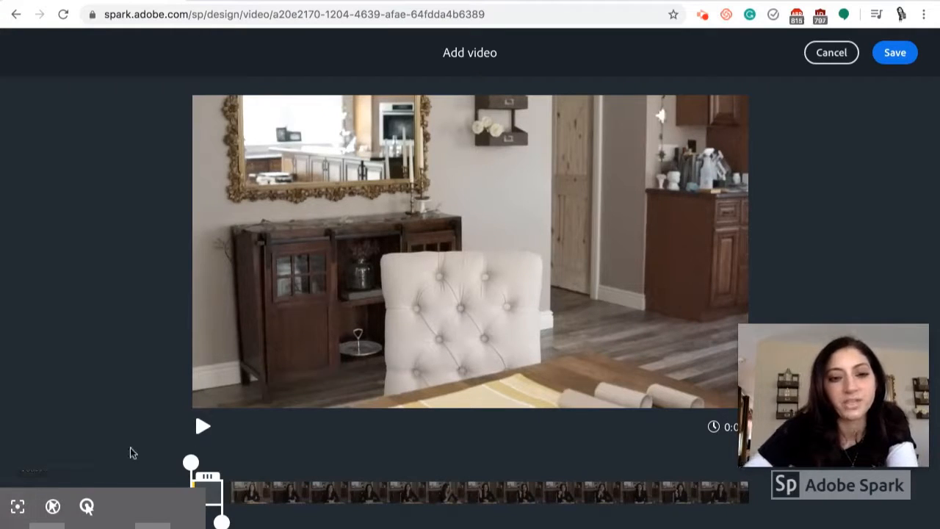
Step: Trim the clip to a 30-second section that skips the empty-chair opening, and save it to the slide
left_click_drag(222, 518, 494, 515)
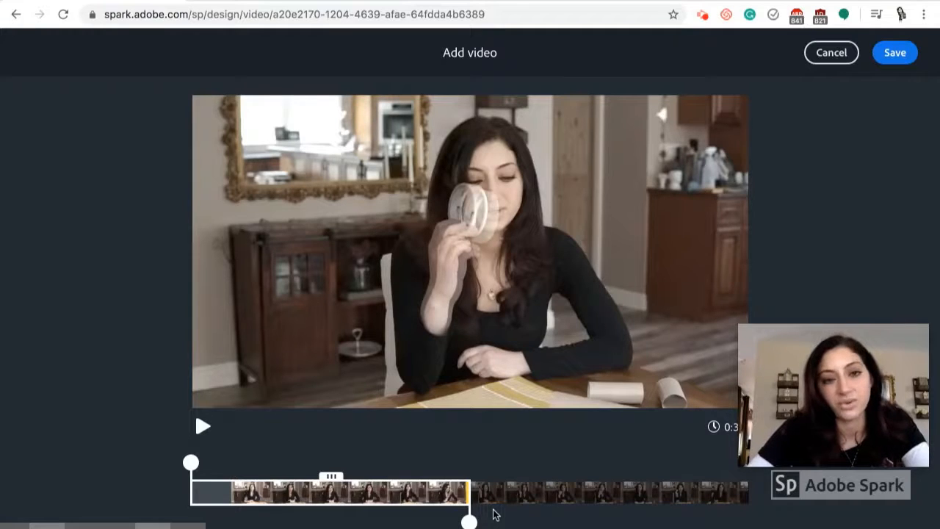
mouse_move(190, 462)
left_mouse_down()
mouse_move(218, 462)
mouse_move(204, 462)
left_mouse_up()
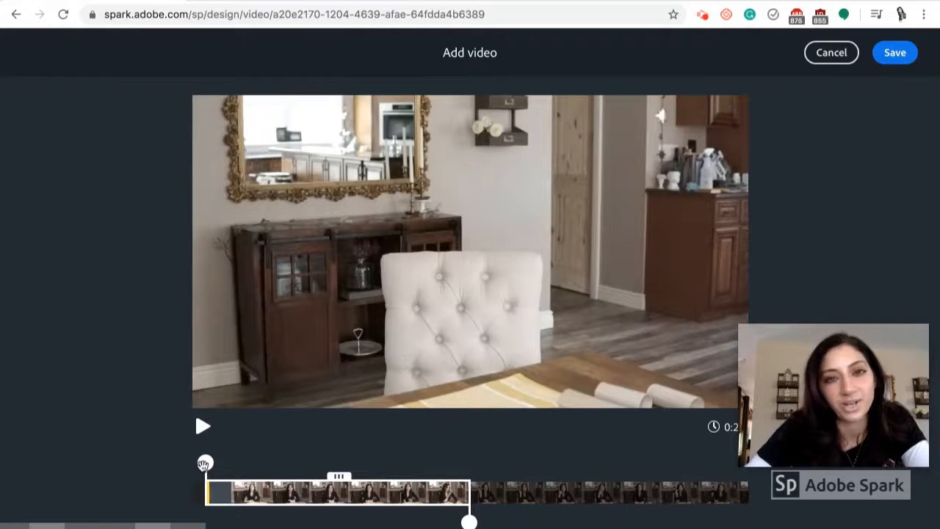
left_click_drag(204, 463, 244, 462)
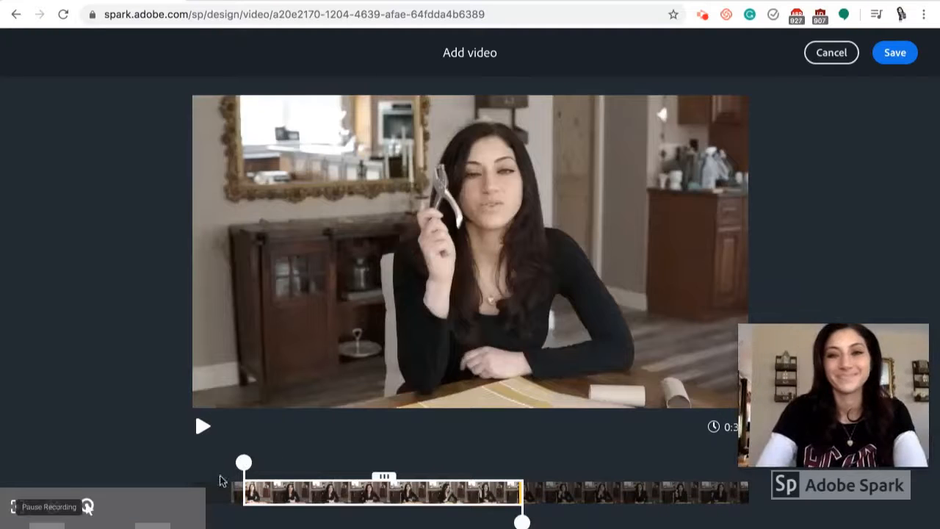
left_click(890, 52)
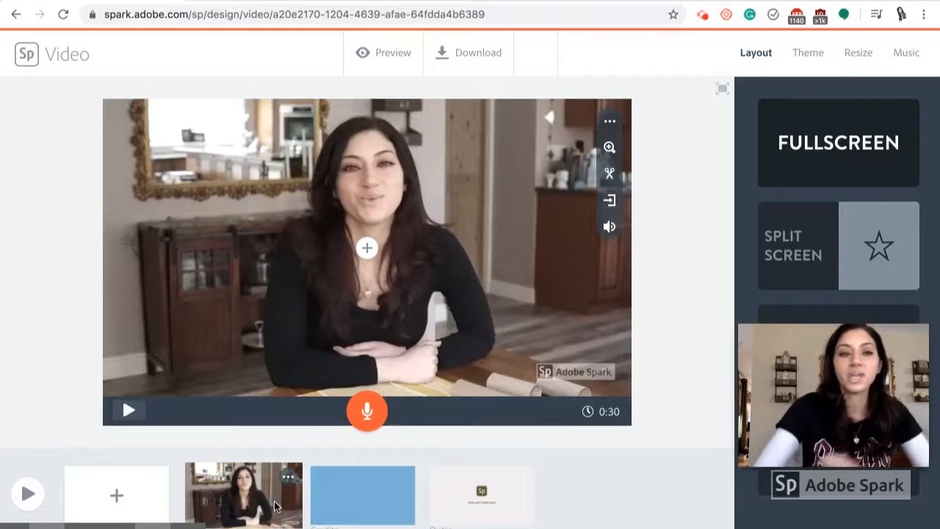
Step: Add a blank second slide, and overlay the text "Hello!" on the first slide's video
left_click(124, 484)
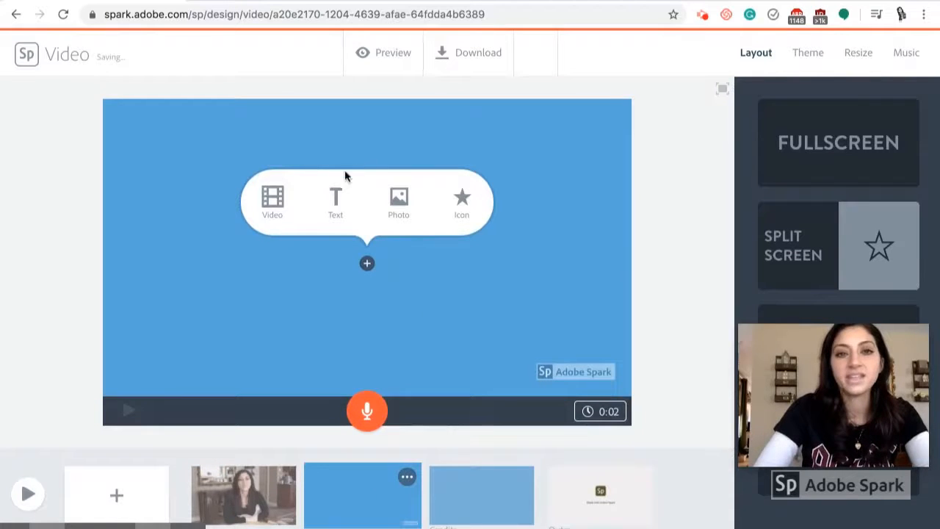
left_click(250, 496)
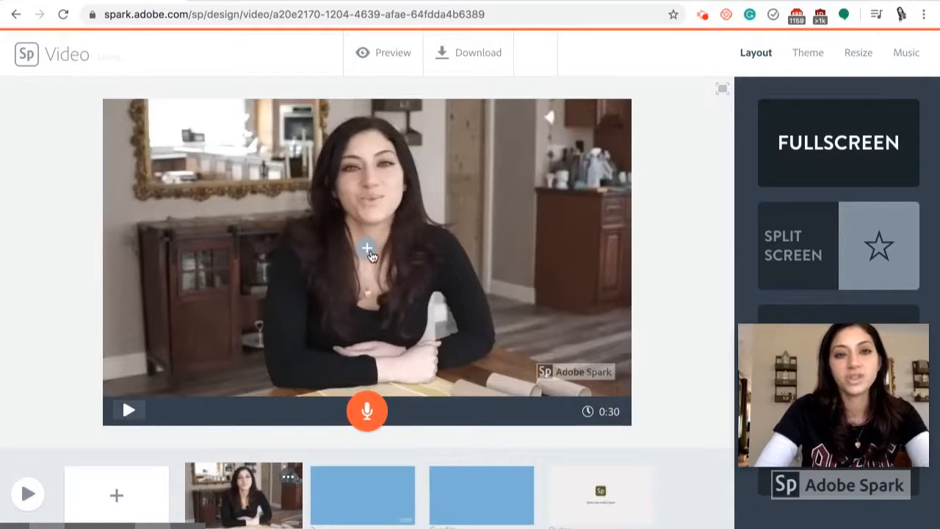
left_click(367, 249)
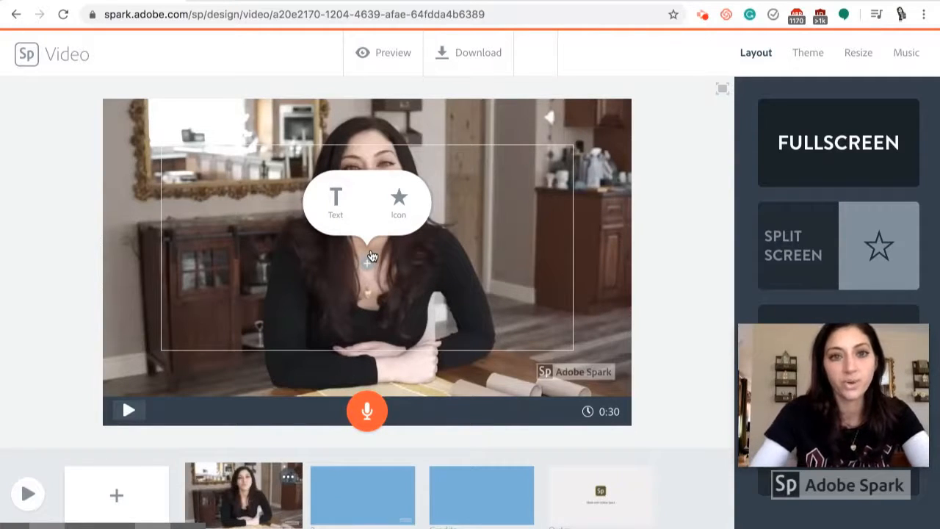
left_click(345, 202)
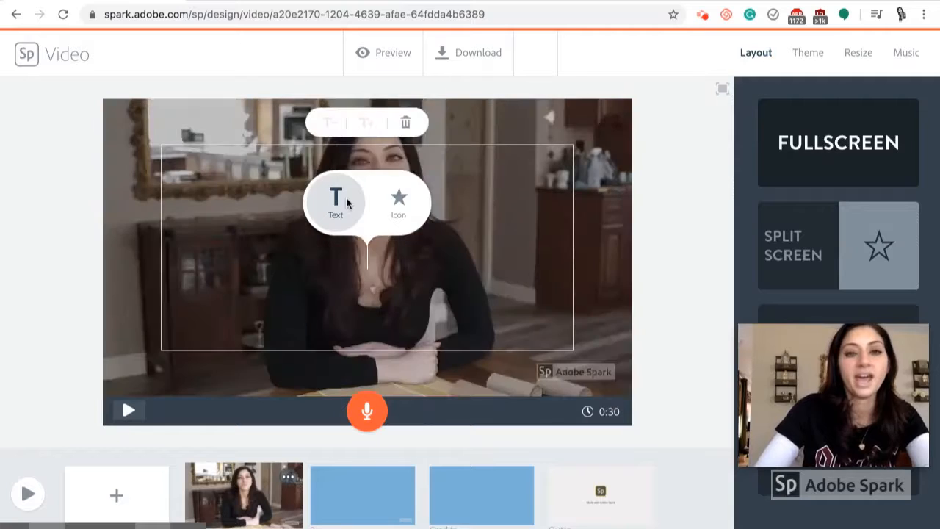
type("Hello!")
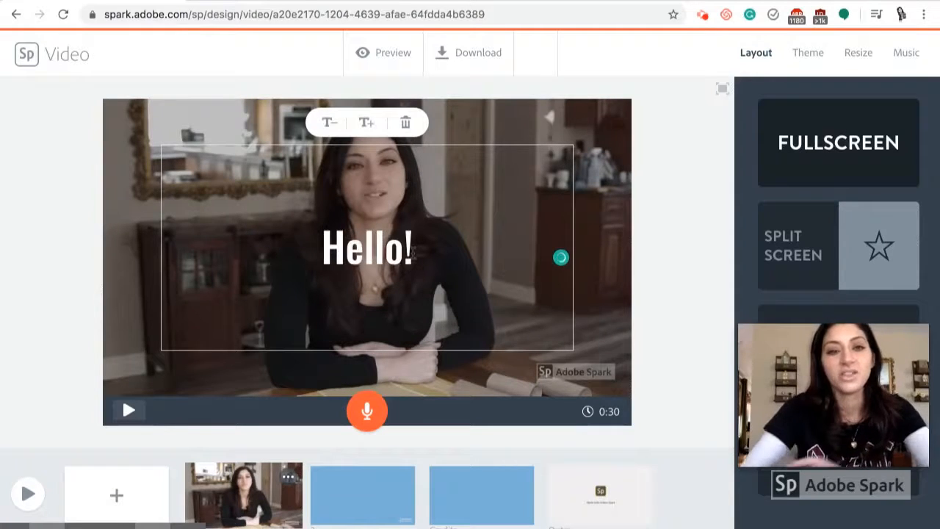
left_click(535, 127)
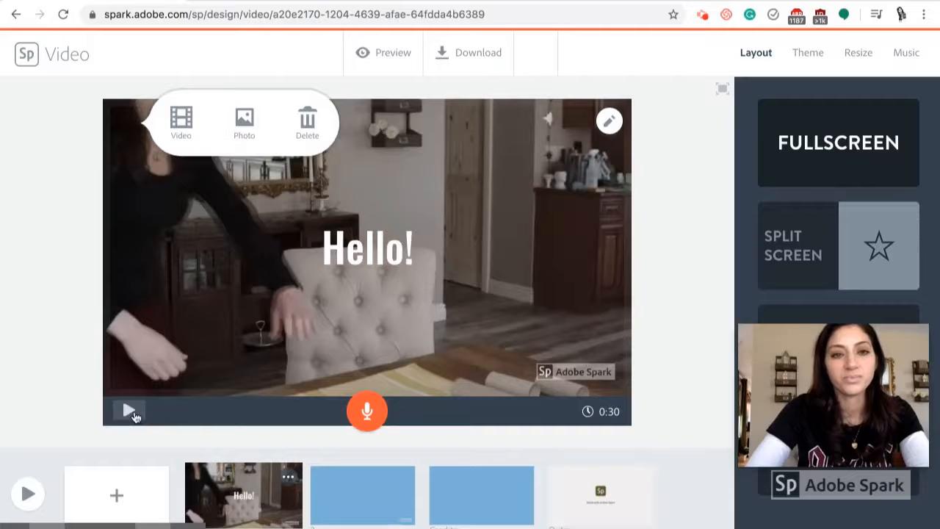
Step: Play the first slide to check the text over the video
left_click(129, 412)
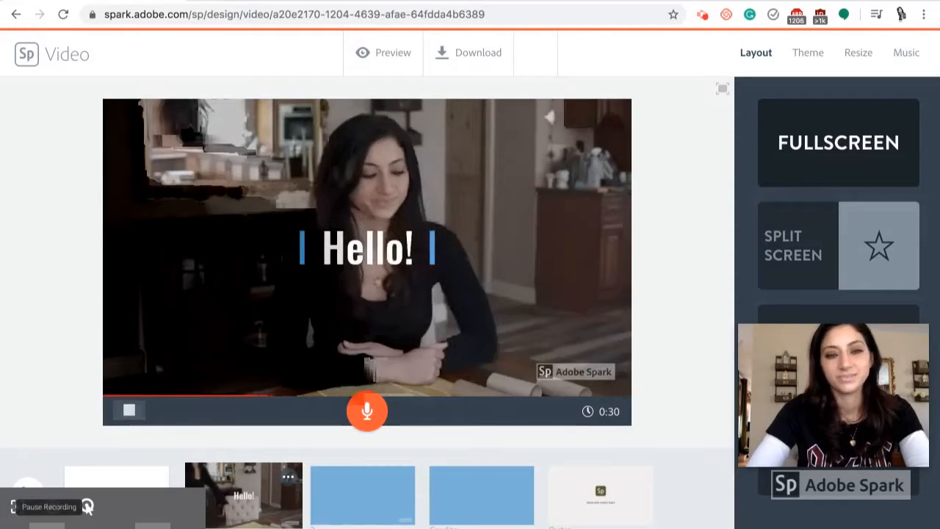
left_click(88, 506)
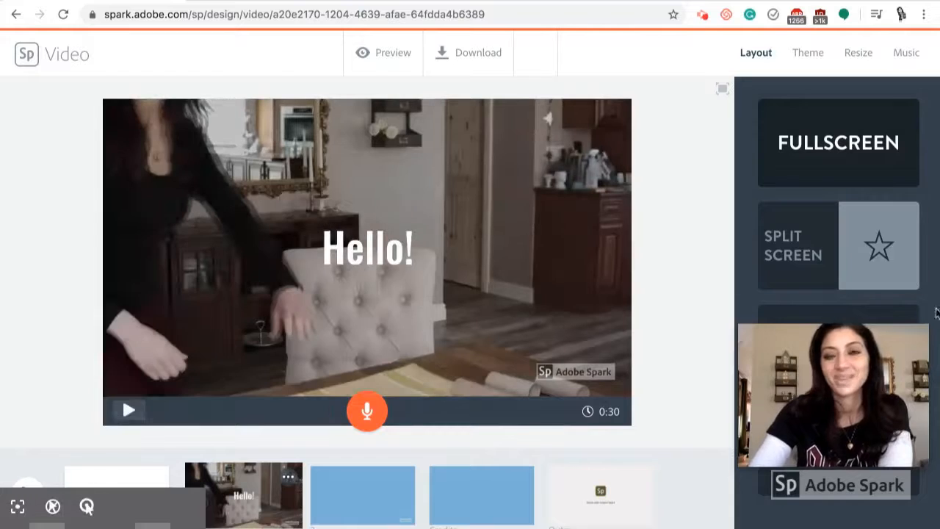
left_click_drag(845, 378, 843, 470)
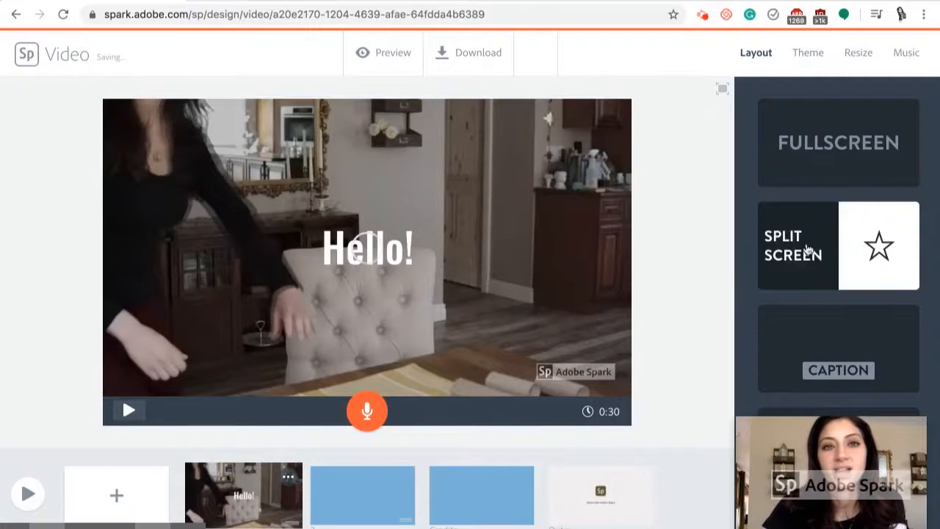
Step: Try the Split Screen layout with its sides swapped and the Caption layout on the first slide, and settle on Title and Text
left_click(807, 252)
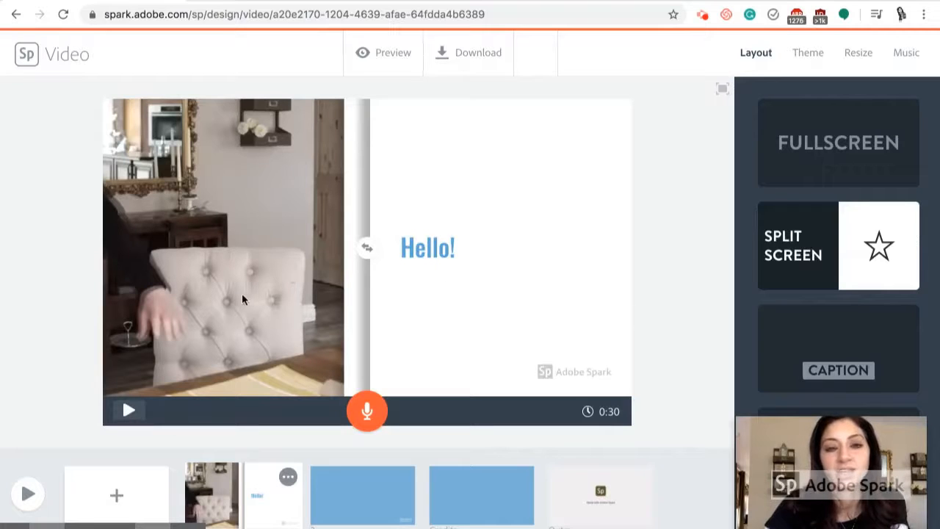
left_click(367, 250)
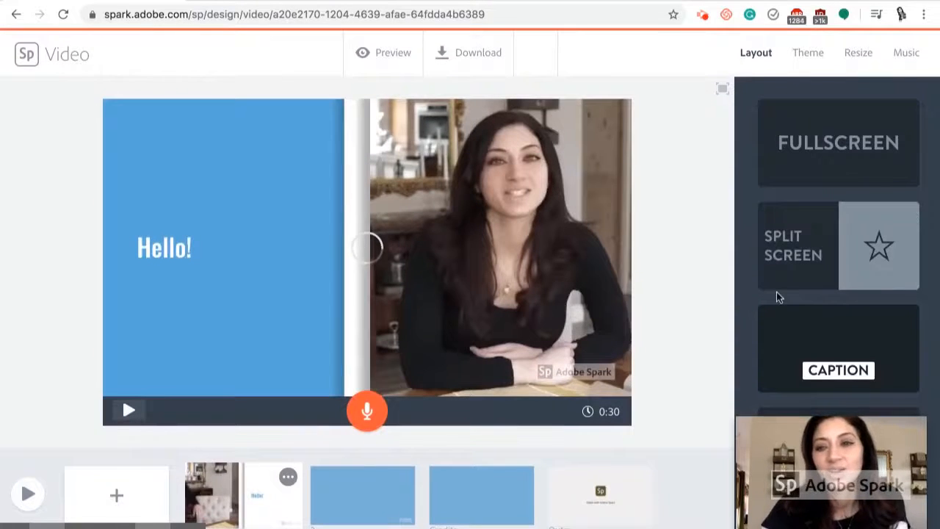
left_click(812, 386)
left_click_drag(821, 457, 643, 31)
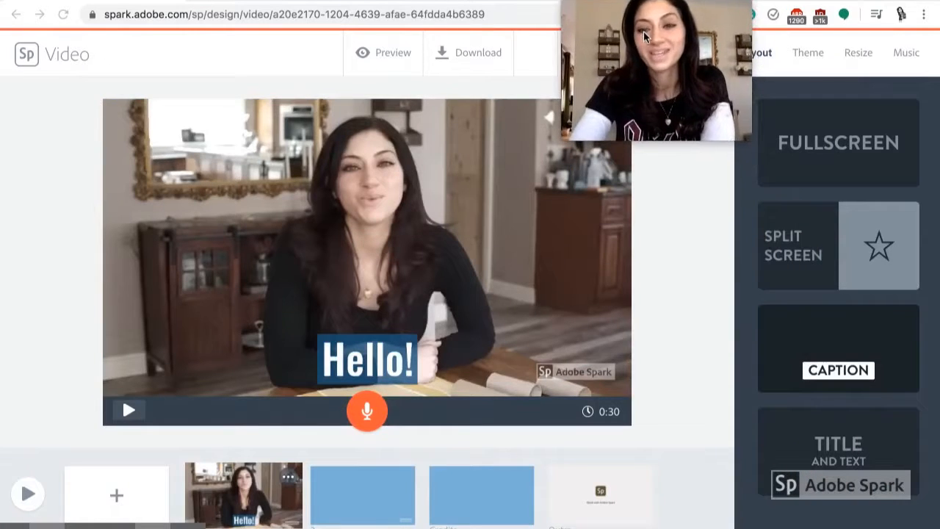
left_click(840, 449)
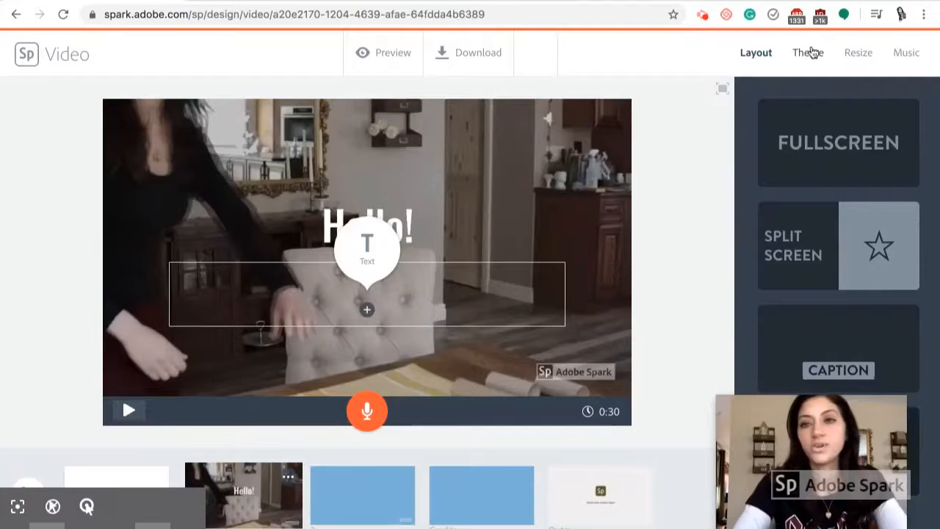
Step: Browse the themes and apply the Elevate theme to the video
left_click(811, 51)
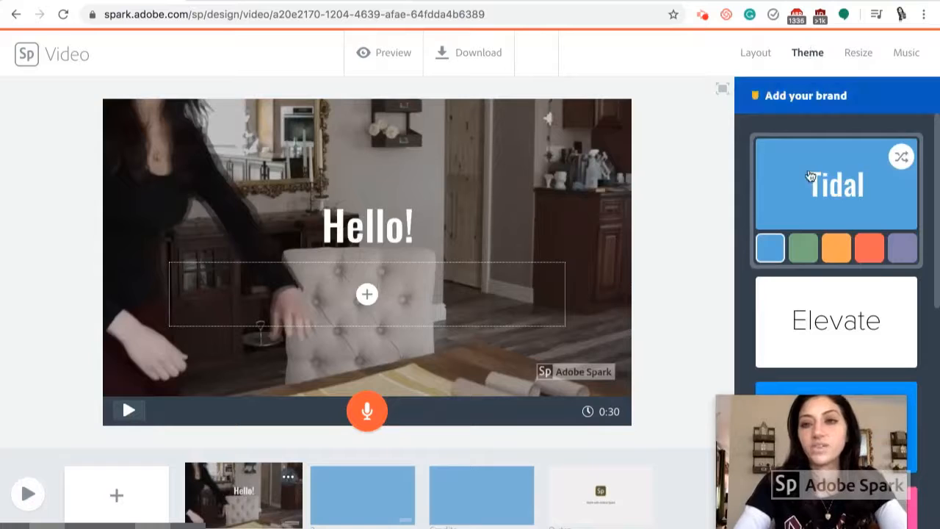
scroll(809, 264, "down", 3)
scroll(808, 265, "up", 2)
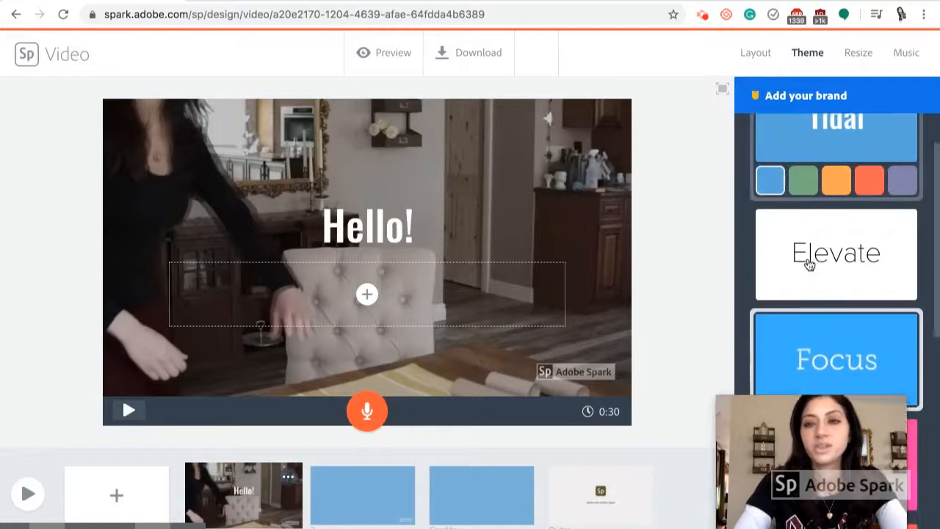
scroll(808, 262, "down", 1)
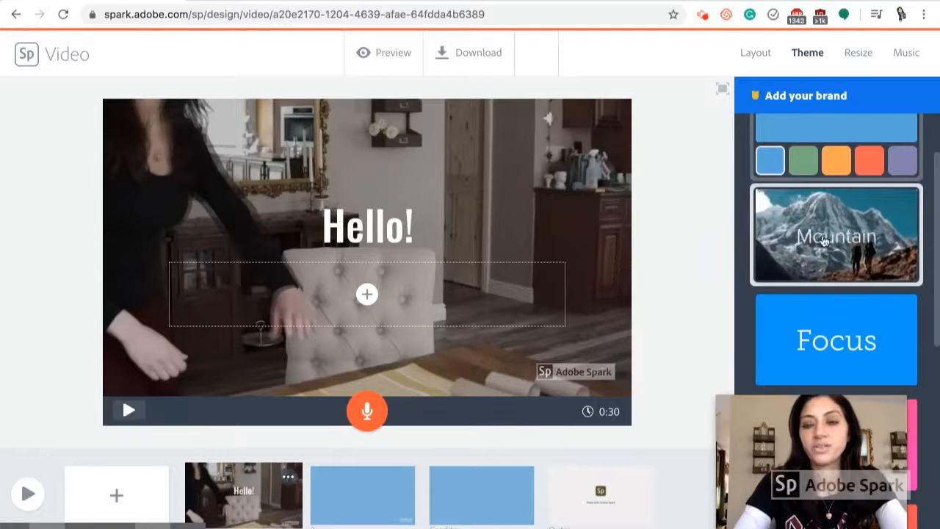
left_click(824, 240)
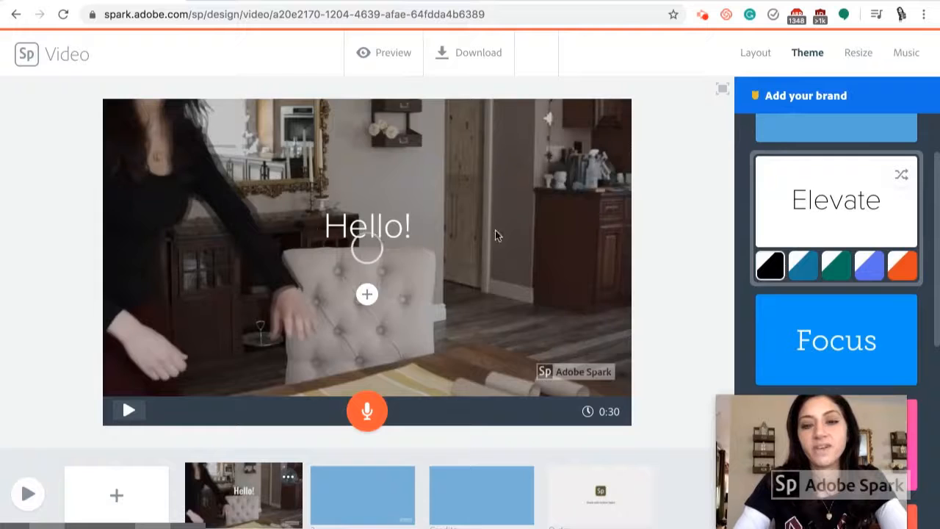
left_click(814, 268)
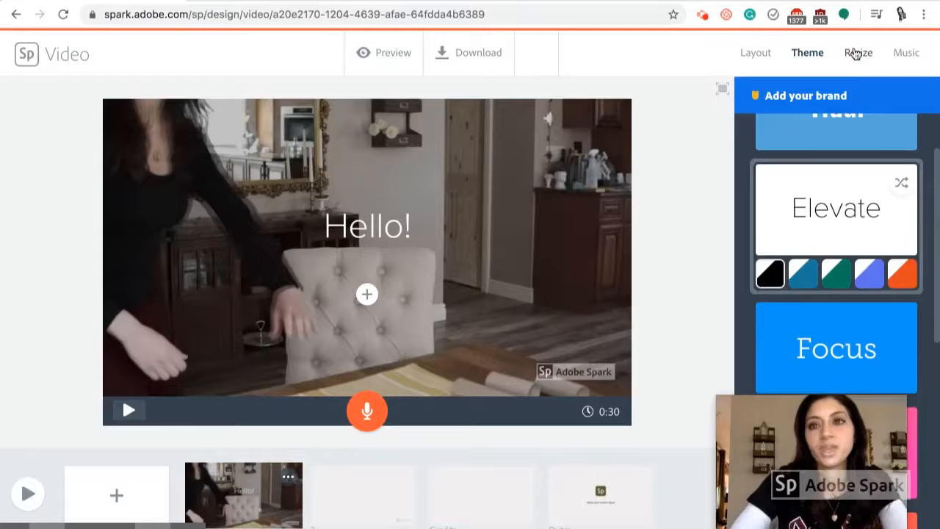
Step: Review the video's size options, and turn off the background music
left_click(856, 53)
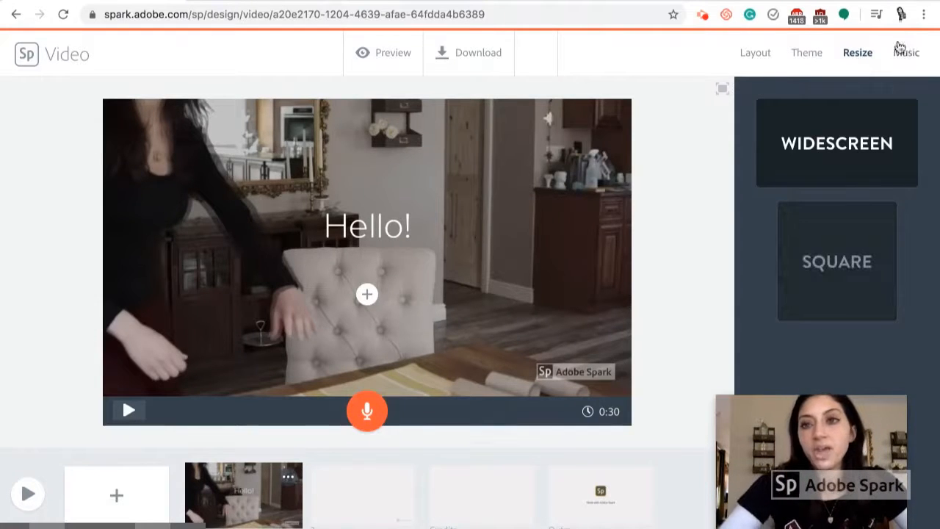
left_click(906, 53)
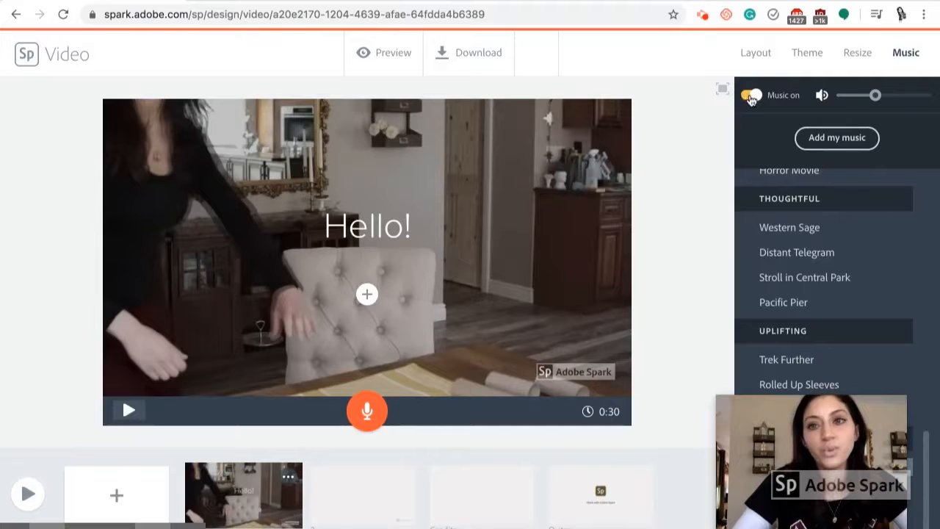
left_click(752, 96)
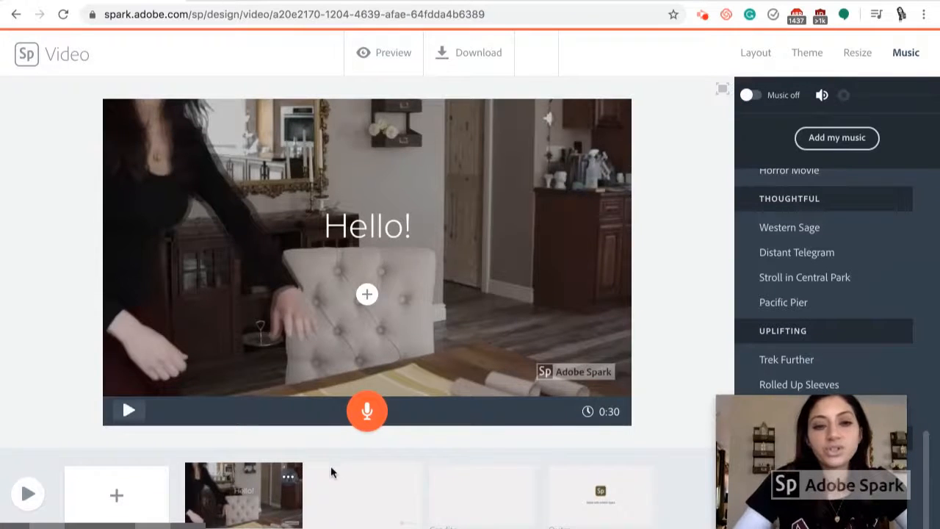
Step: Move the blank slide ahead of the video slide
left_click_drag(340, 497, 223, 499)
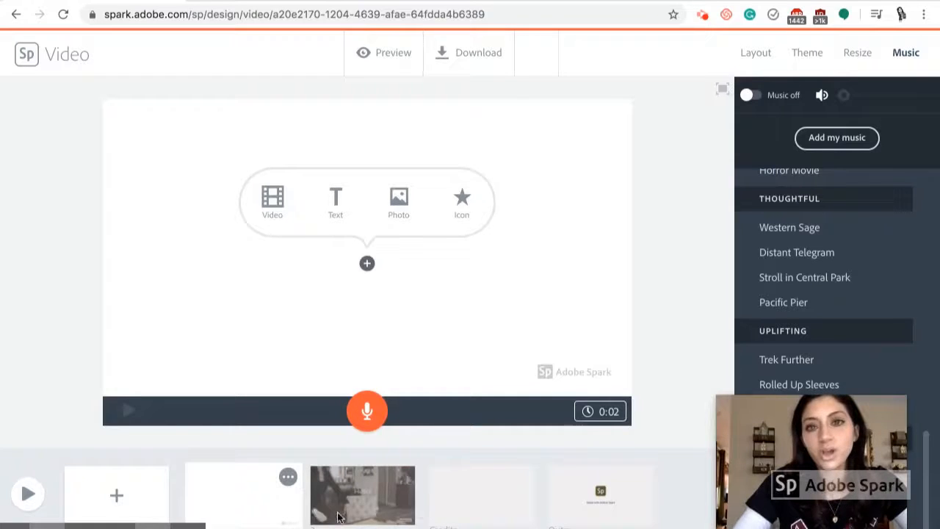
Step: Preview the whole video and download it
left_click(383, 53)
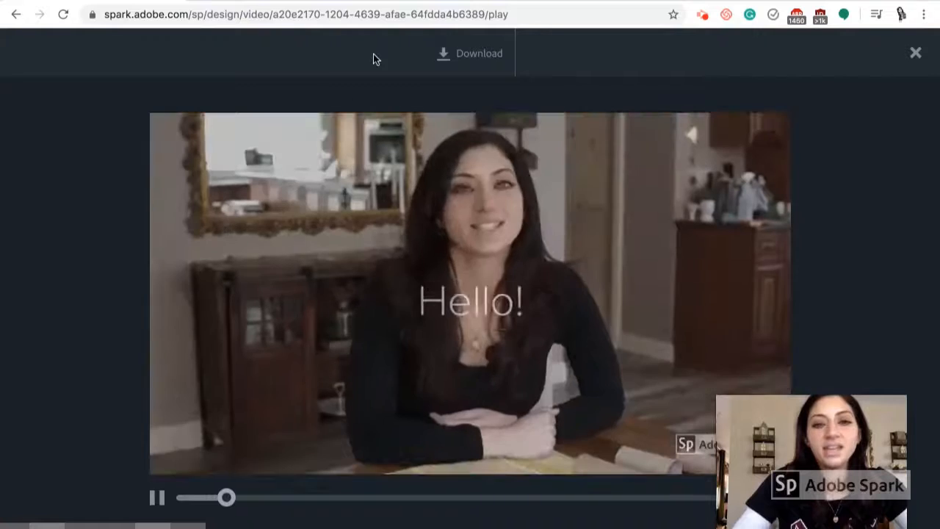
left_click(473, 60)
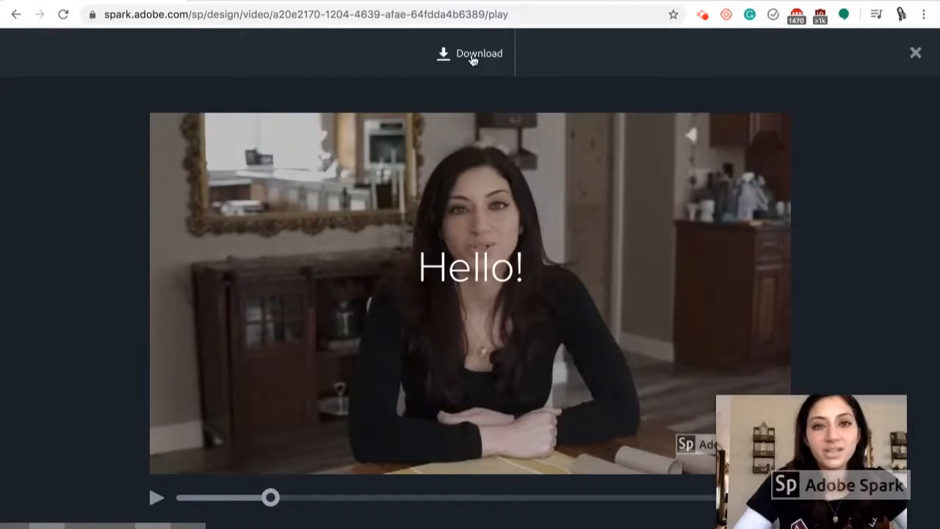
left_click(473, 57)
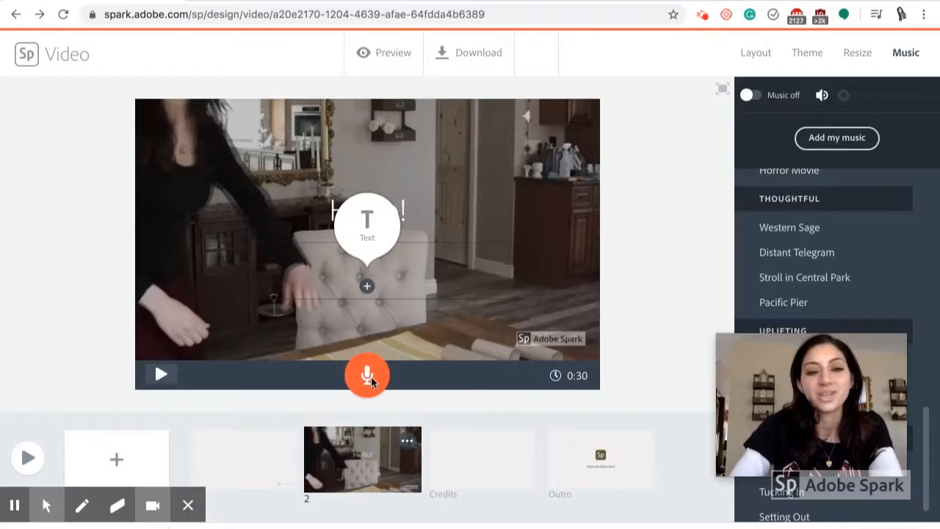
Step: Start a voice recording on the video slide and allow the site to use the microphone
left_click(371, 380)
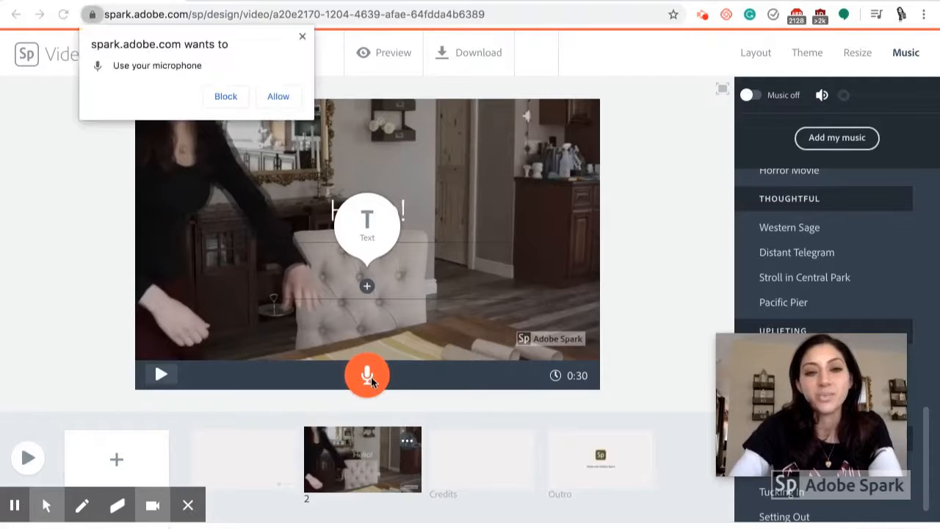
left_click(271, 97)
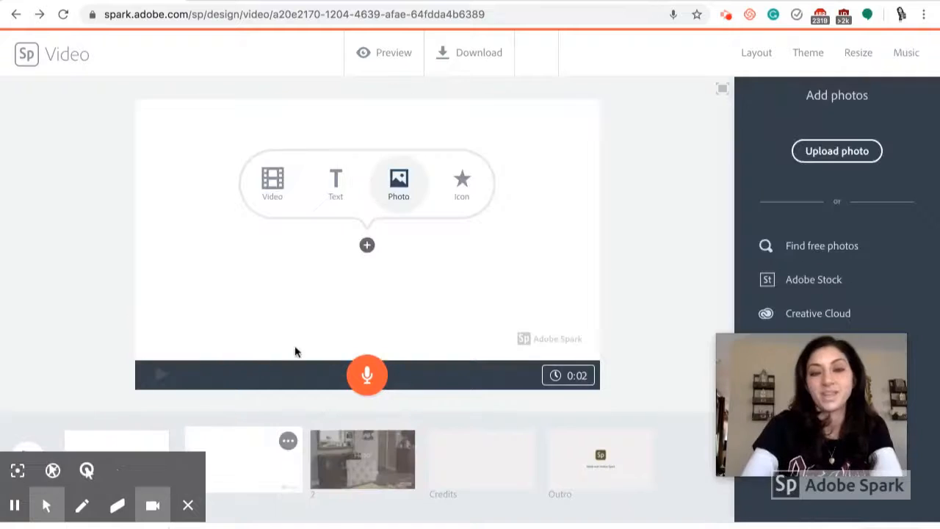
Step: Search the free photos for "pattern" and fill the blank first slide with the blue and peach geometric pattern
left_click(784, 246)
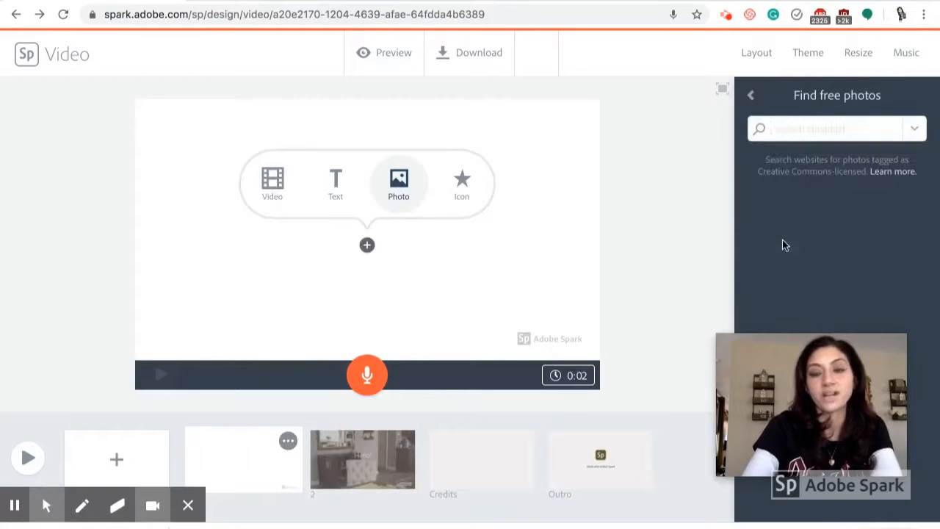
type("pattern")
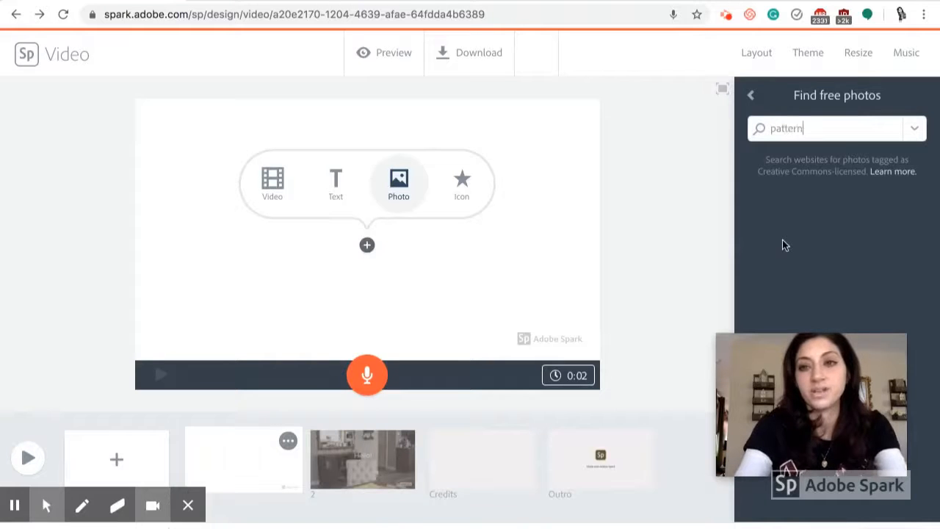
key("Return")
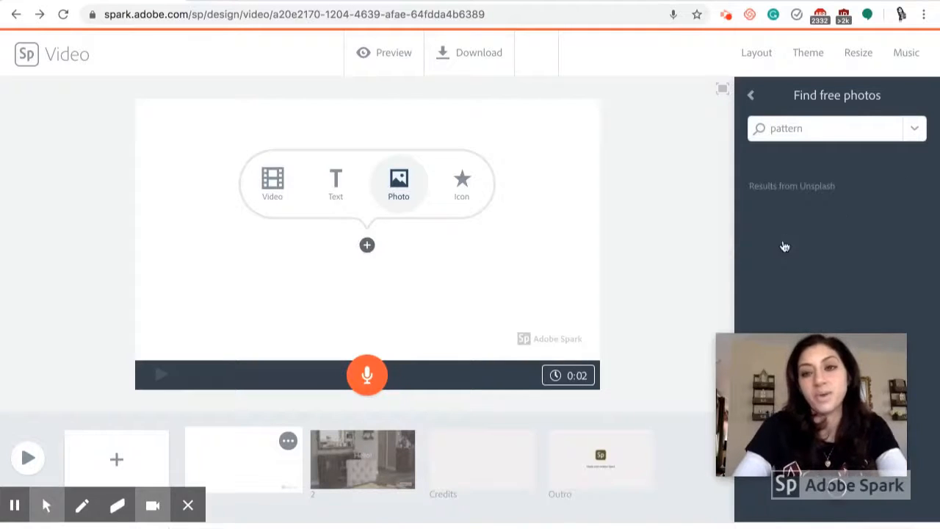
left_click(779, 250)
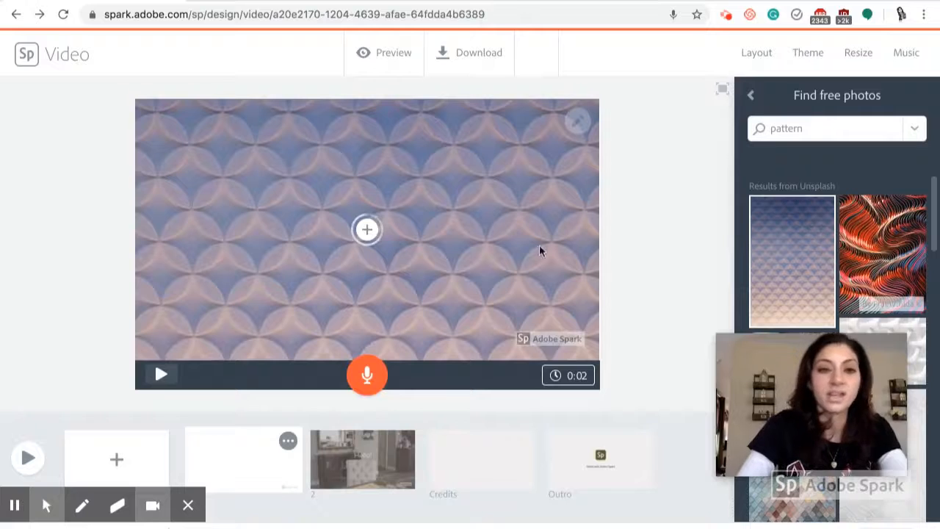
left_click(367, 231)
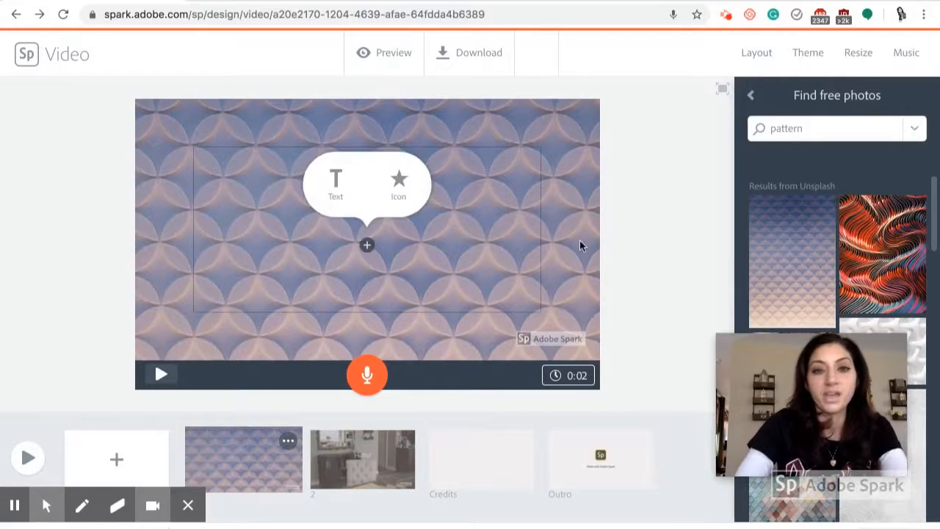
left_click(545, 353)
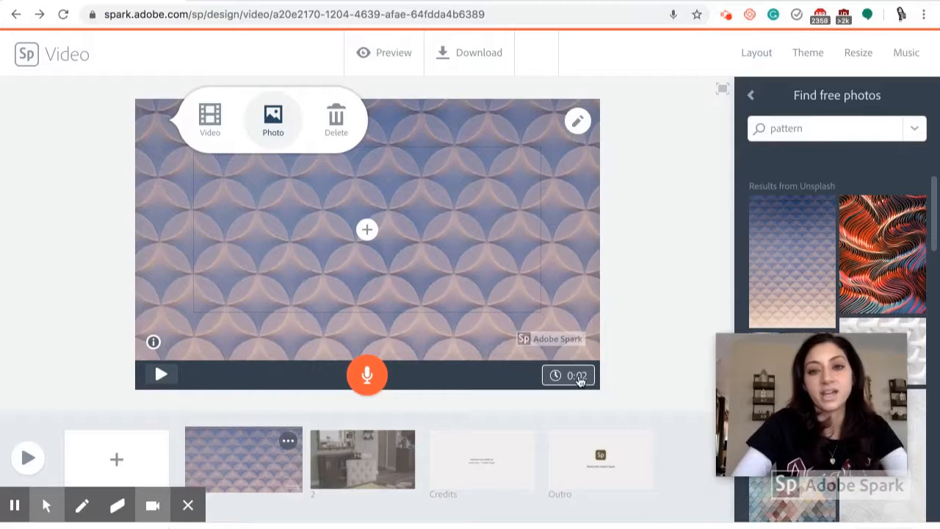
Step: Try a 30-second duration on the pattern slide, and shorten it again
left_click(578, 377)
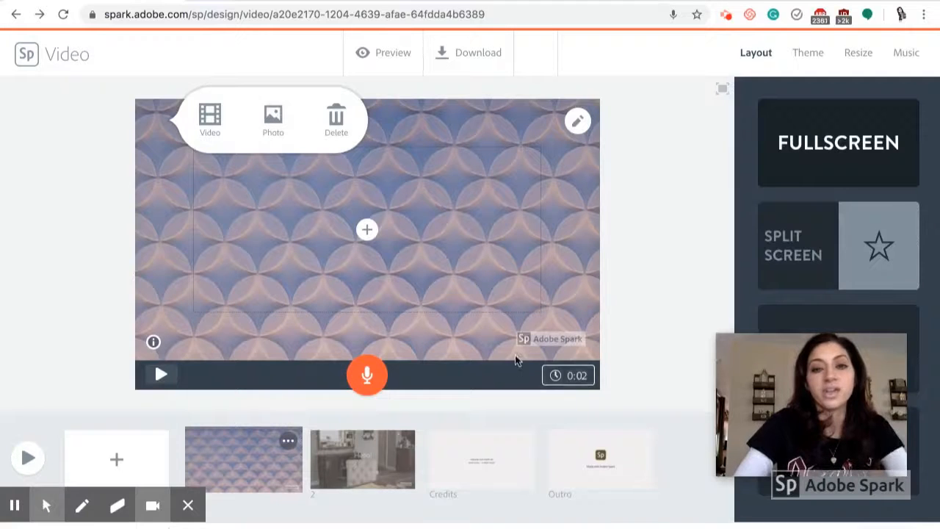
left_click(585, 379)
left_click_drag(444, 346, 595, 348)
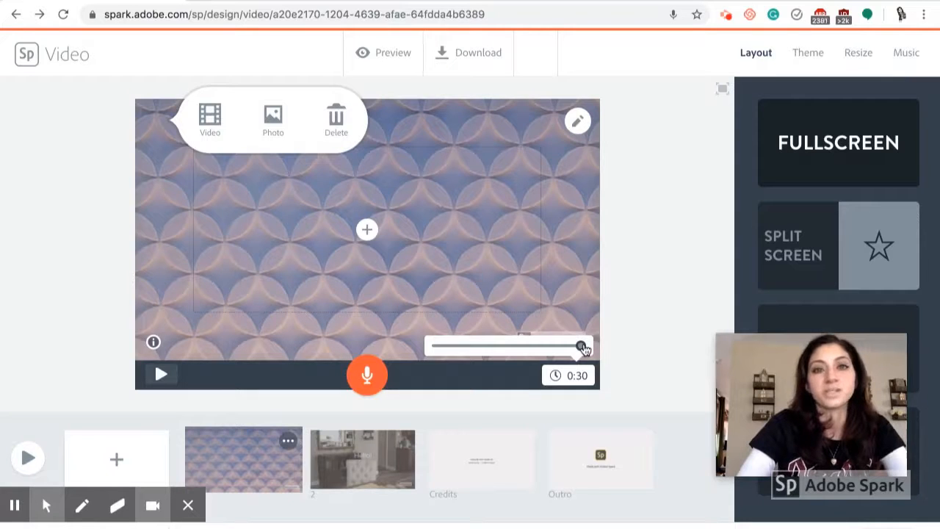
left_click_drag(583, 348, 455, 351)
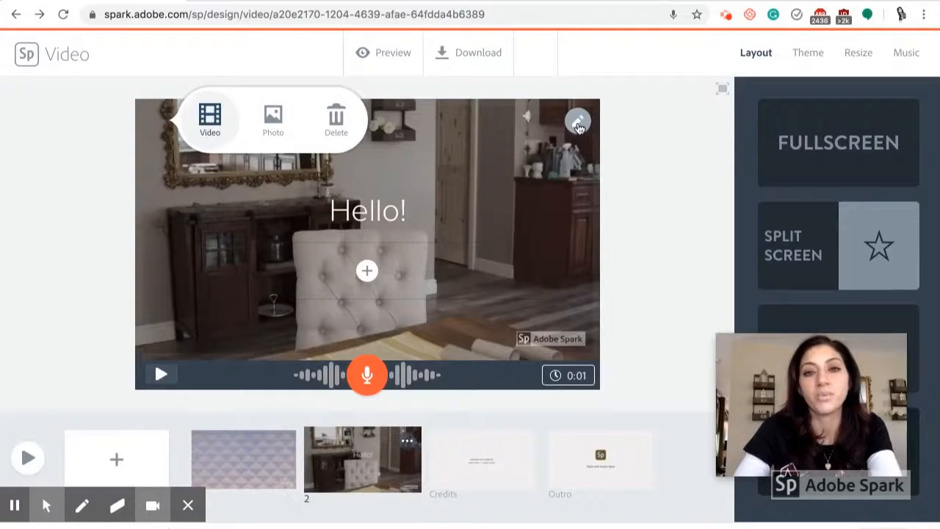
Step: Continue the second slide's video clip onto a new third slide with a length of 26 seconds
left_click(577, 123)
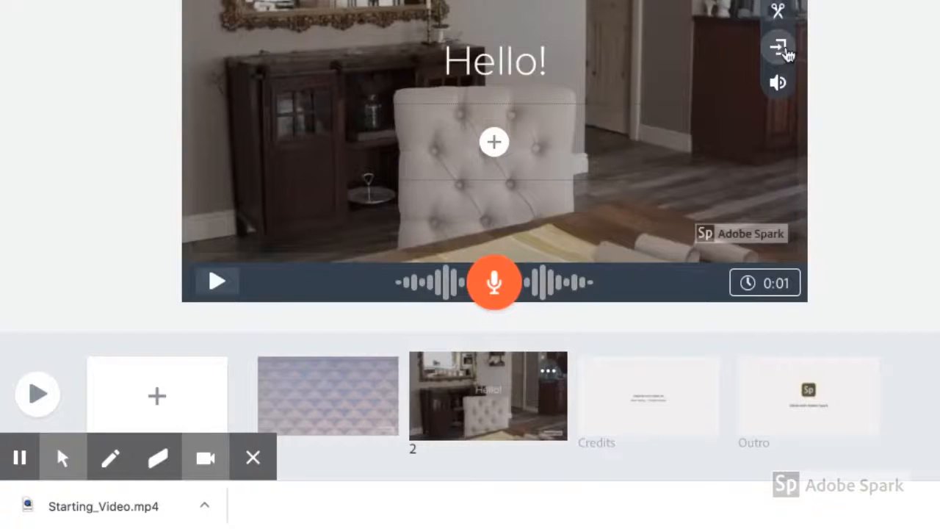
left_click(780, 49)
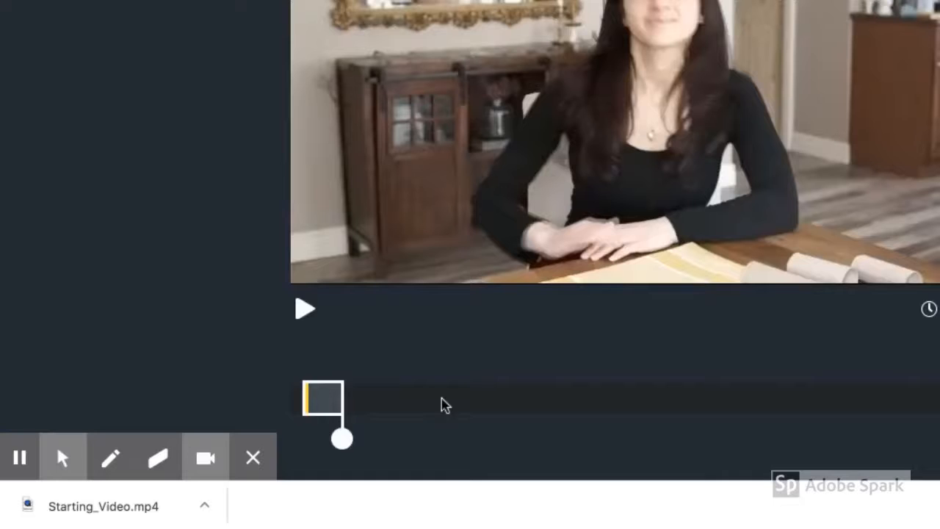
left_click_drag(425, 437, 598, 434)
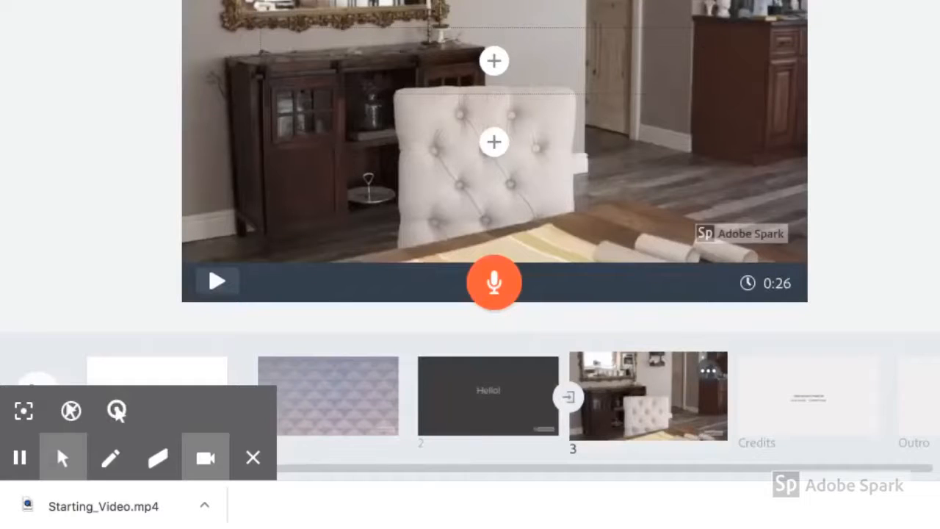
Step: Open the volume options of the third slide's video clip
mouse_move(763, 84)
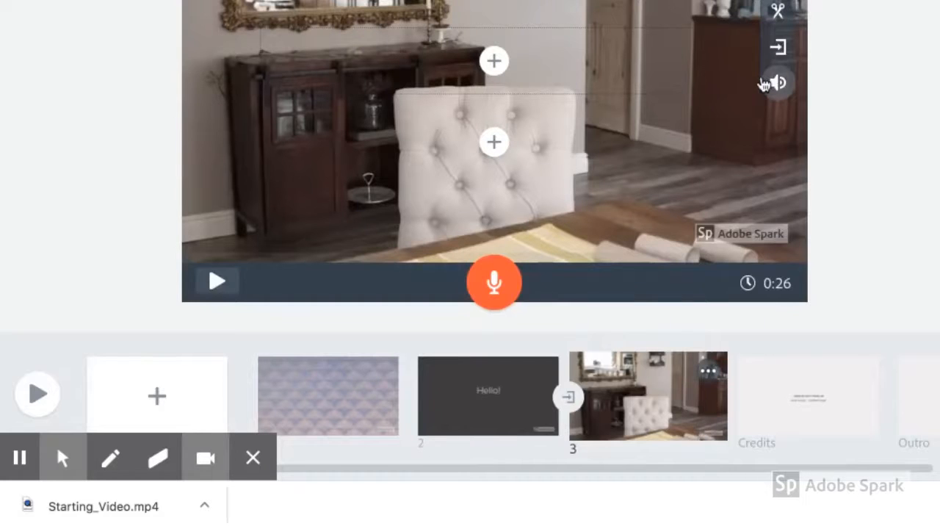
left_click(771, 86)
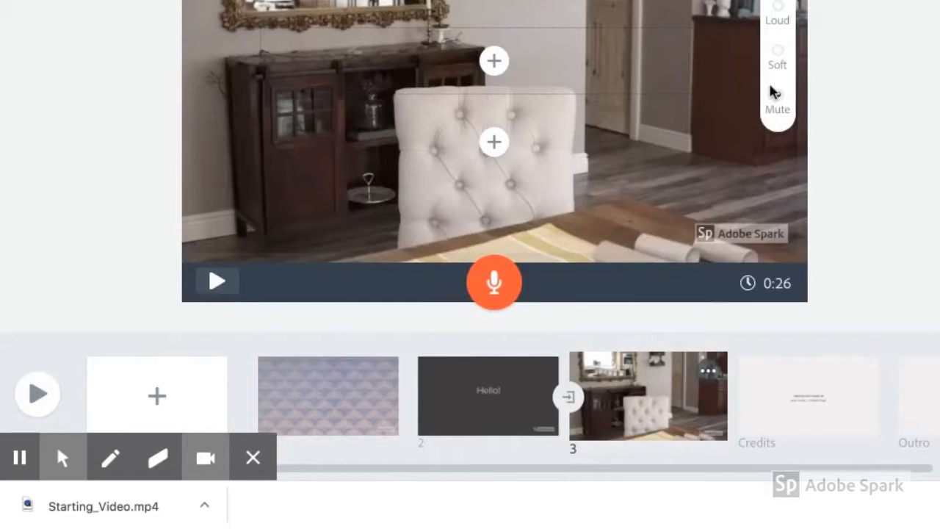